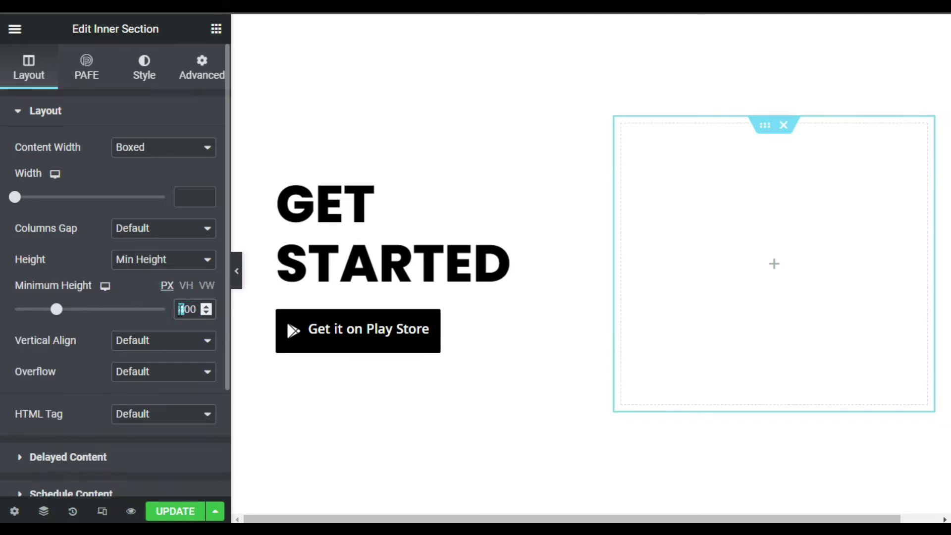
Step: Set the inner section's minimum height to 500 px and use smartphone-6891632_1920.png as its classic background overlay image
{"action": "type", "text": "5"}
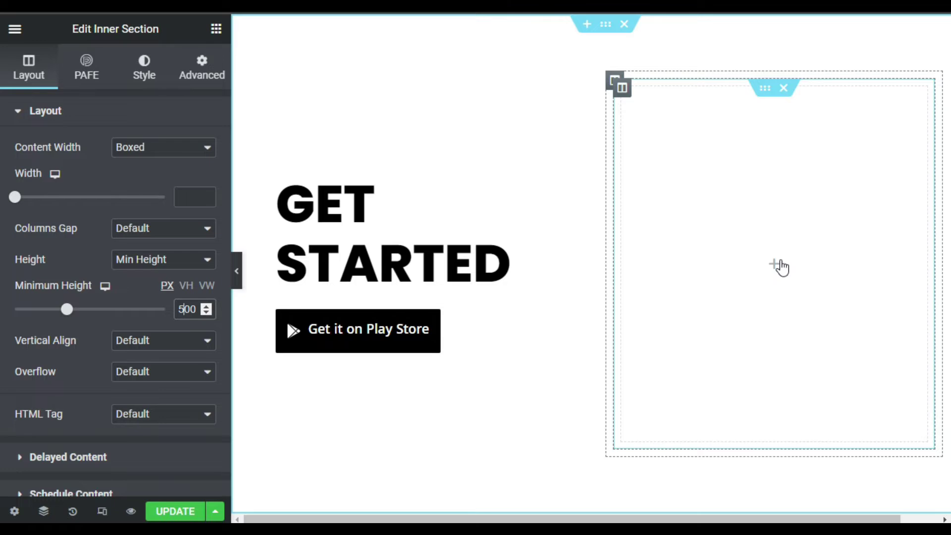
{"action": "left_click", "coordinate": [142, 60]}
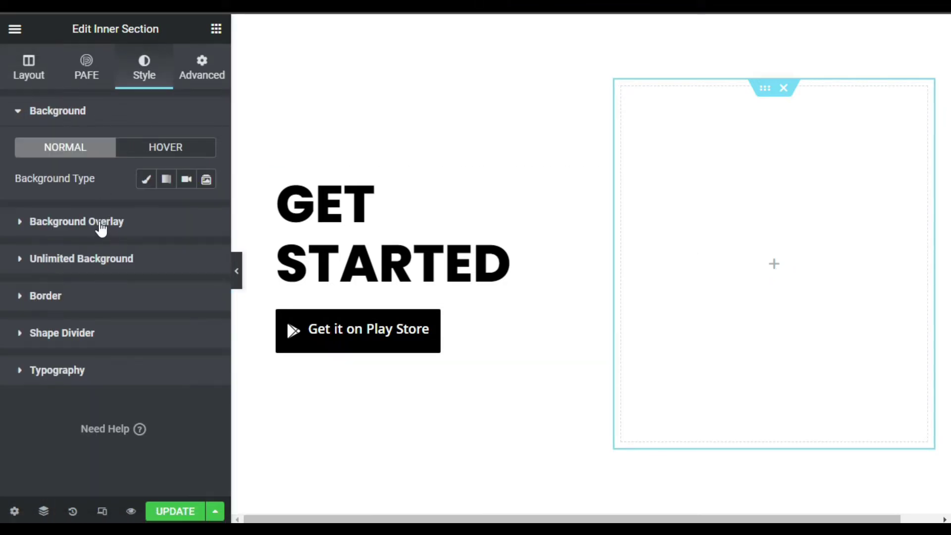
{"action": "left_click", "coordinate": [100, 223]}
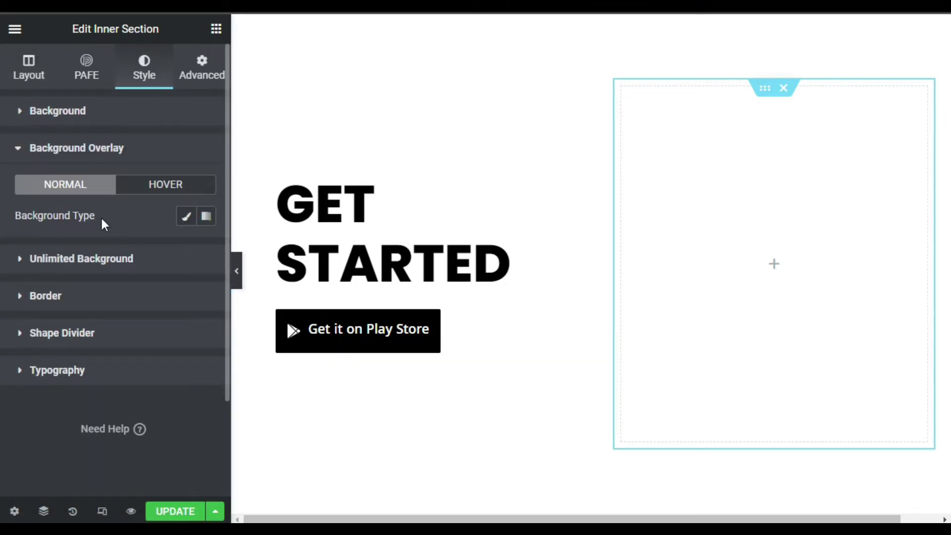
{"action": "left_click", "coordinate": [186, 217]}
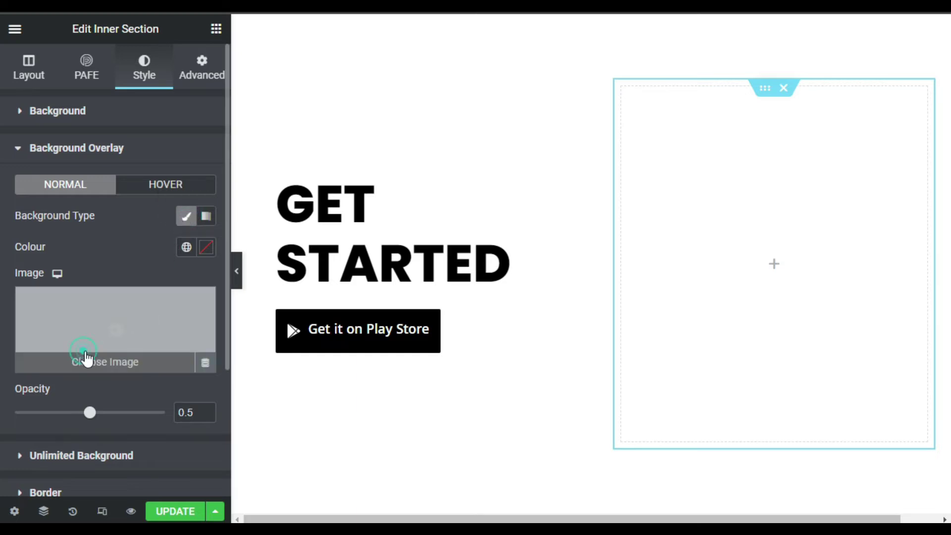
{"action": "left_click", "coordinate": [85, 357]}
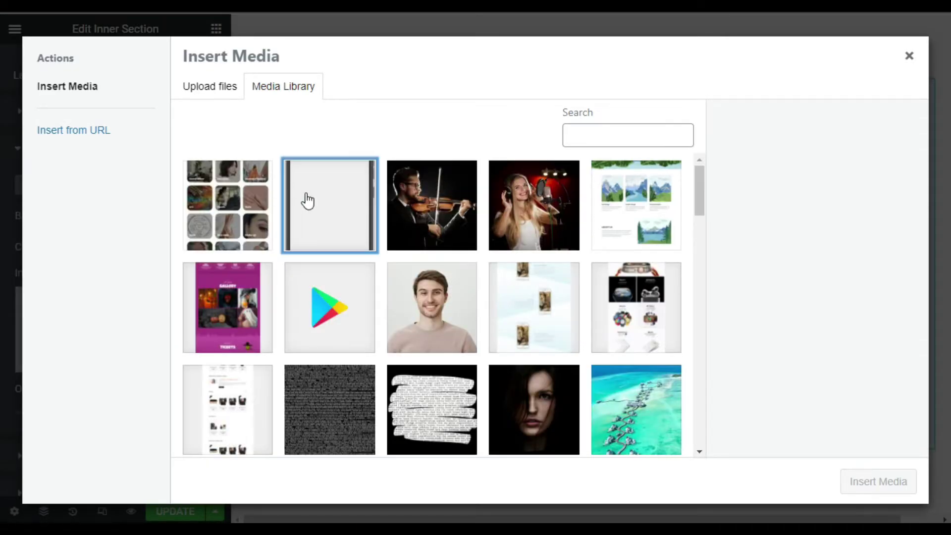
{"action": "left_click", "coordinate": [308, 200]}
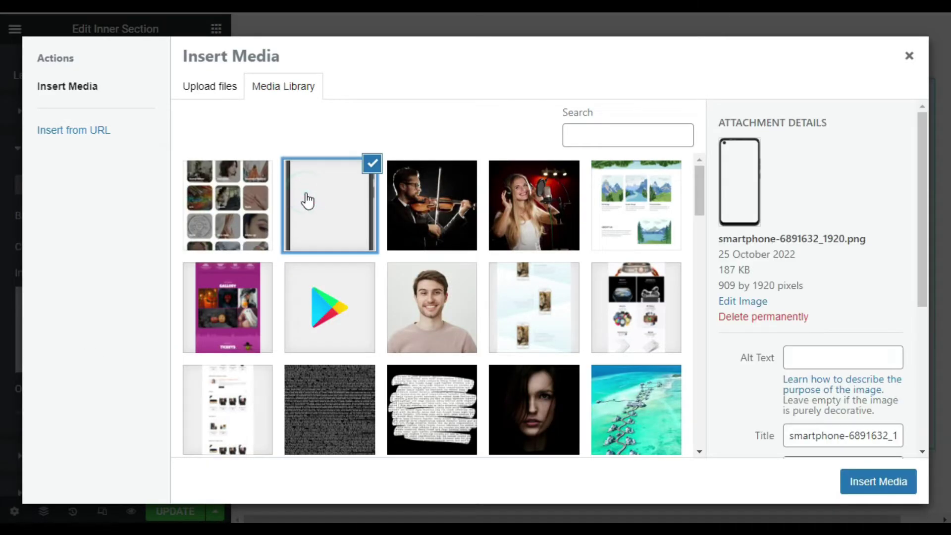
{"action": "left_click", "coordinate": [874, 492]}
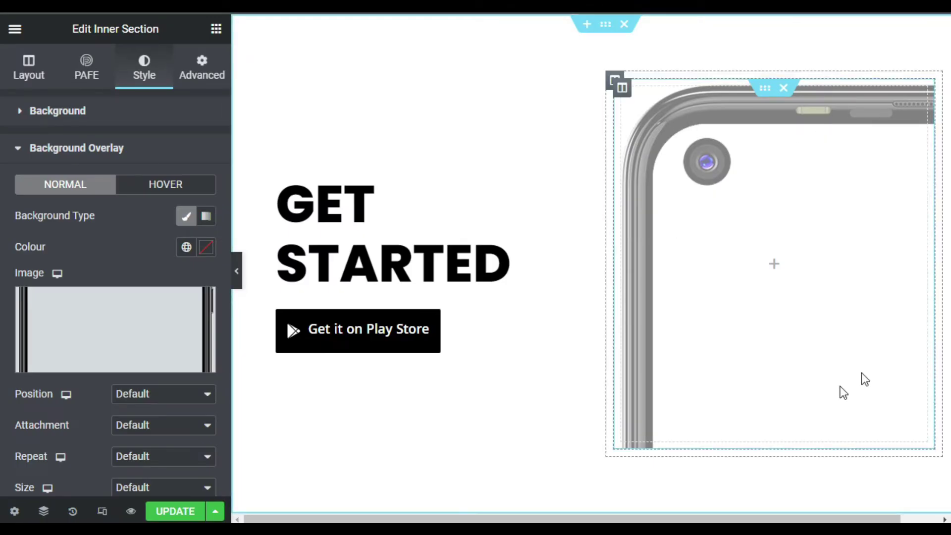
Step: Set the smartphone overlay image's position to Centre Centre and its size to Contain
{"action": "scroll", "coordinate": [133, 373], "scroll_direction": "down", "scroll_amount": 2}
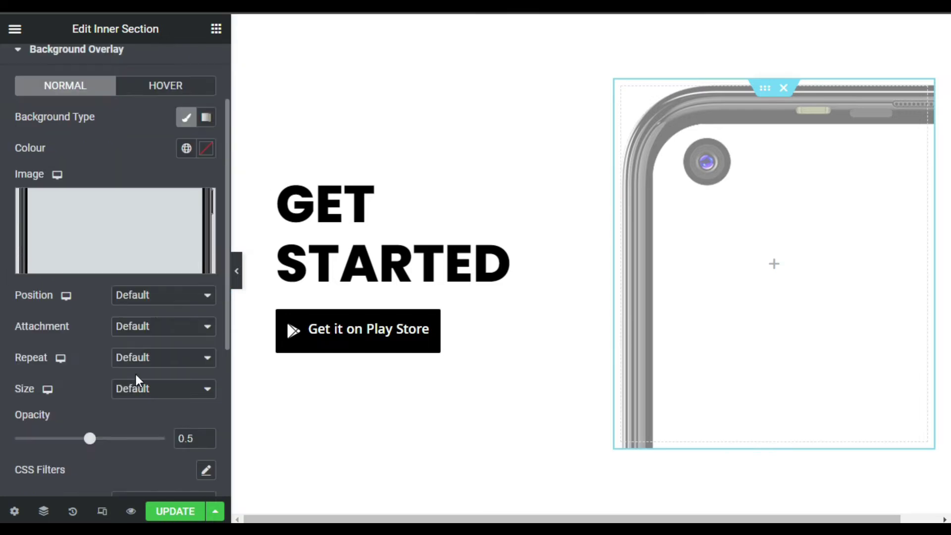
{"action": "left_click", "coordinate": [152, 296]}
{"action": "left_click", "coordinate": [153, 326]}
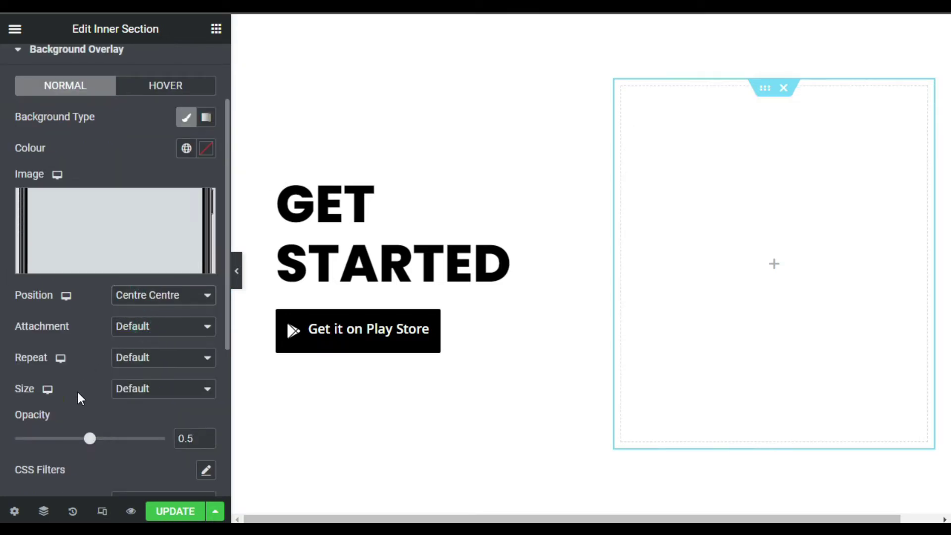
{"action": "left_click", "coordinate": [166, 391]}
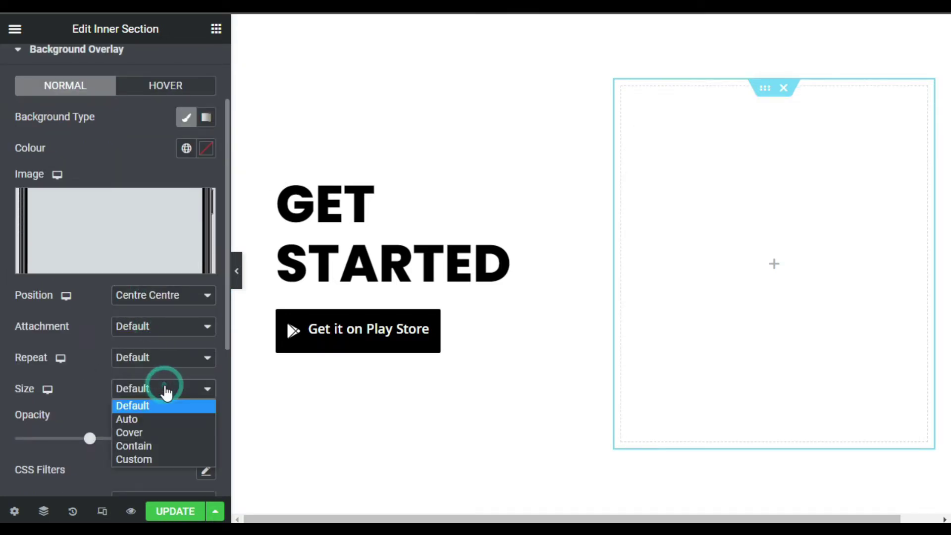
{"action": "left_click", "coordinate": [173, 446]}
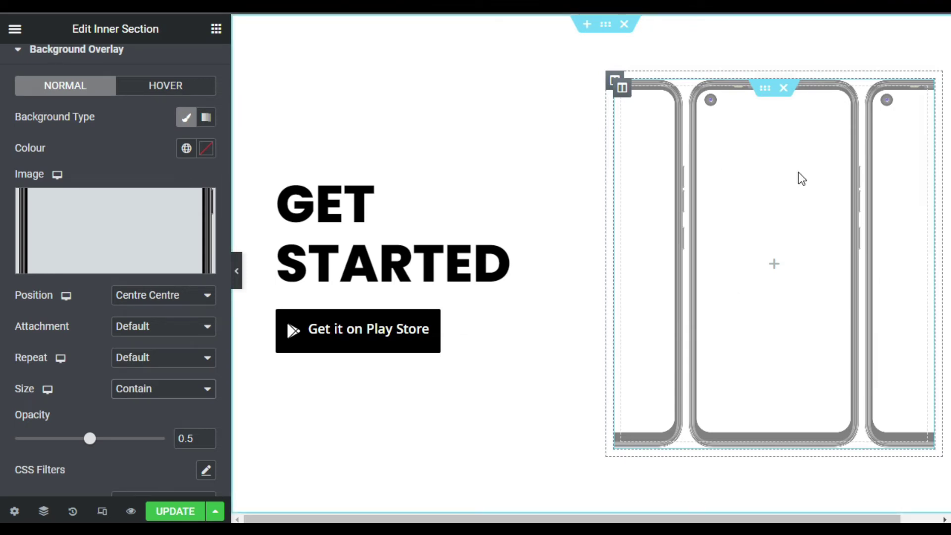
Step: Raise the smartphone overlay's opacity to 1 and set its repeat option to No-repeat
{"action": "left_click_drag", "start_coordinate": [91, 445], "coordinate": [303, 422]}
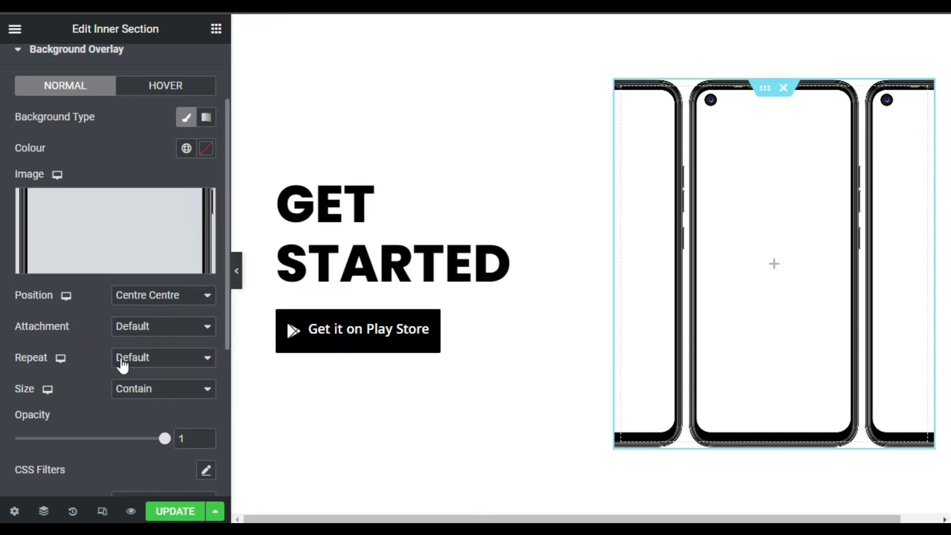
{"action": "left_click", "coordinate": [150, 363]}
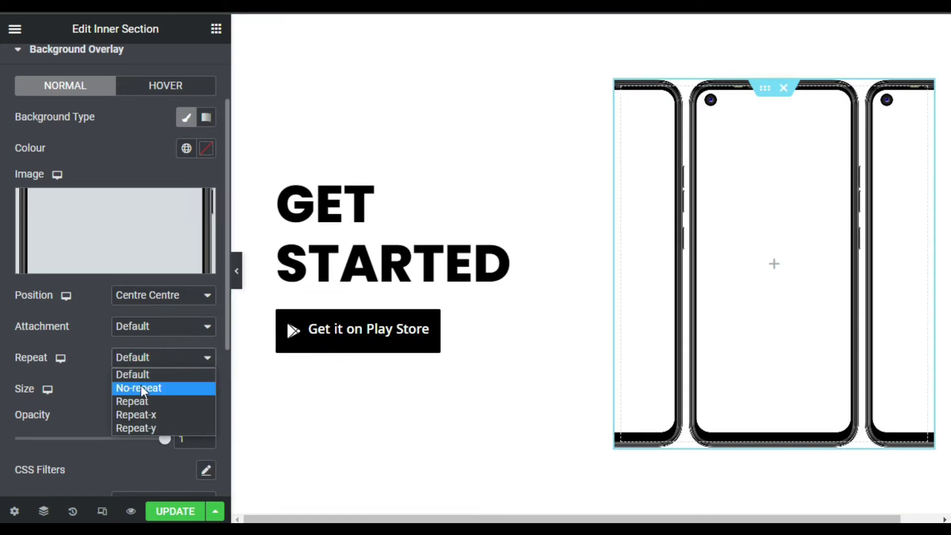
{"action": "left_click", "coordinate": [148, 389]}
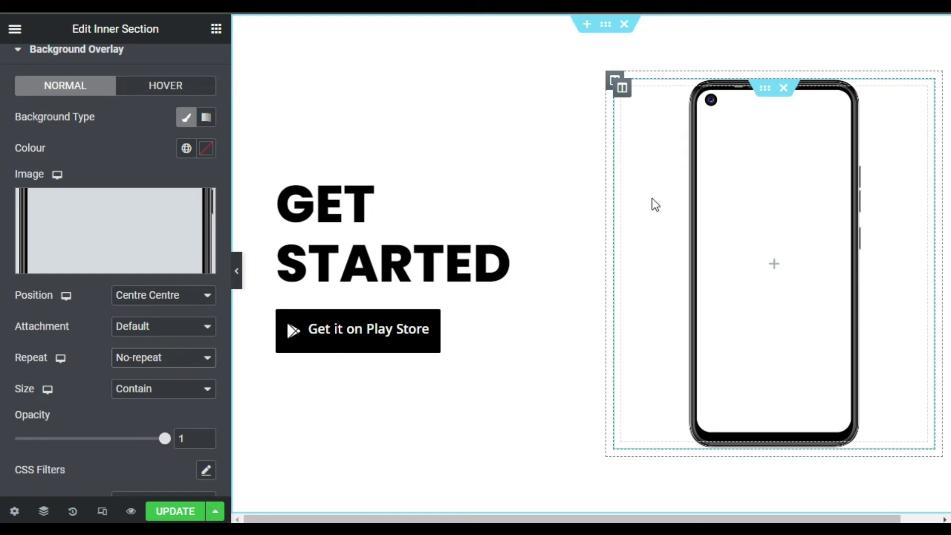
Step: Give the inner section a classic background using the image 1599547626.pinterest-apk.jpg from the media library
{"action": "scroll", "coordinate": [21, 183], "scroll_direction": "up", "scroll_amount": 2}
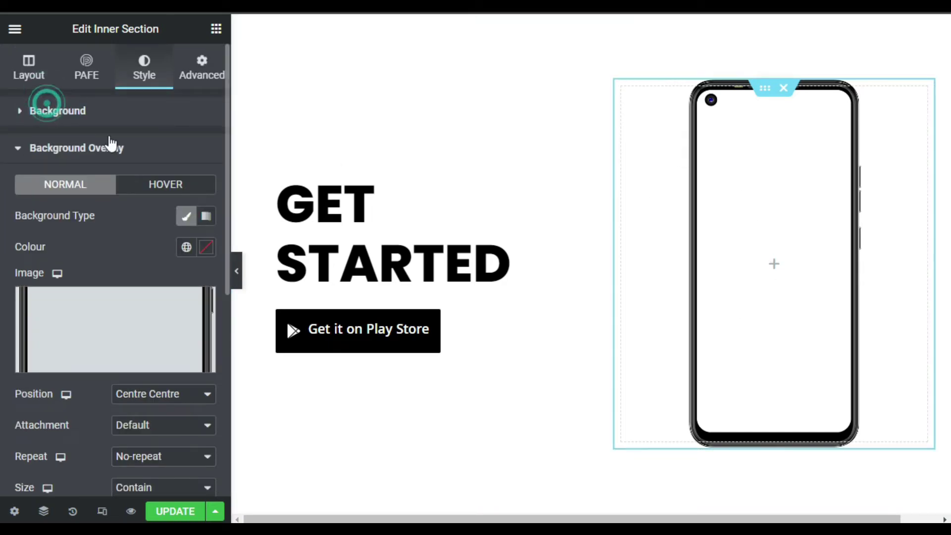
{"action": "left_click", "coordinate": [150, 149]}
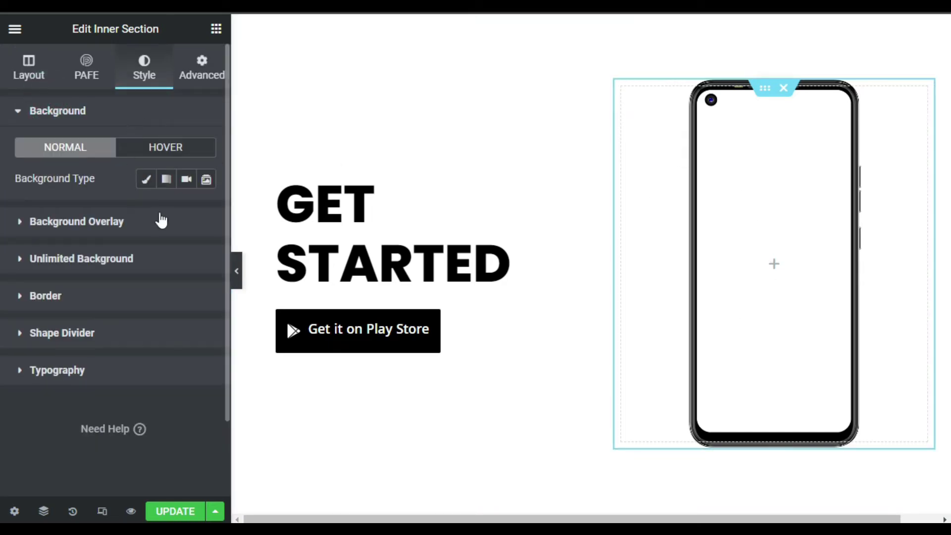
{"action": "left_click", "coordinate": [146, 179]}
{"action": "left_click", "coordinate": [147, 308]}
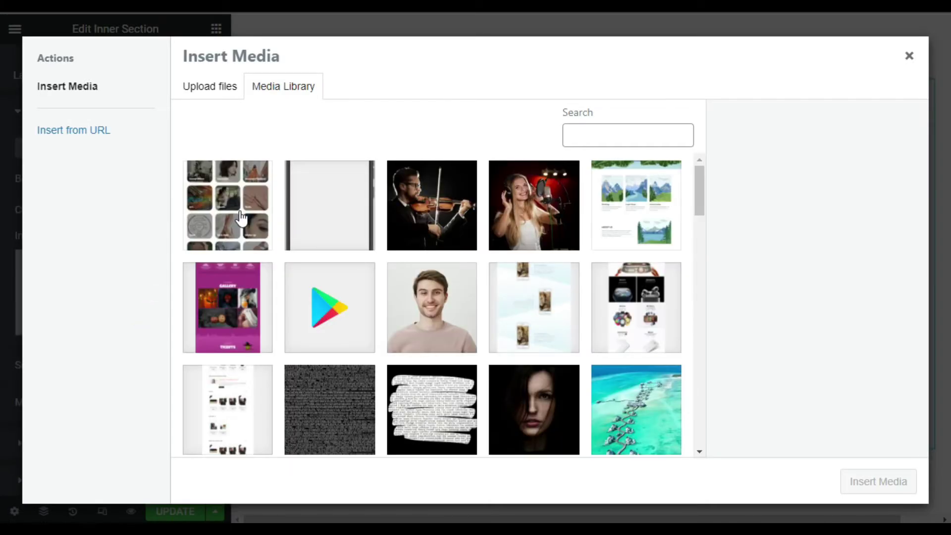
{"action": "left_click", "coordinate": [242, 216]}
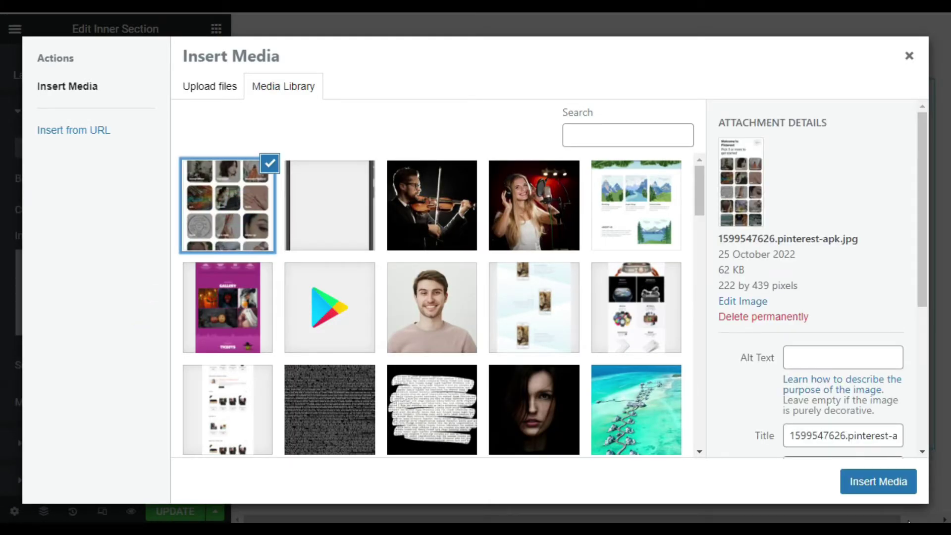
{"action": "left_click", "coordinate": [866, 485]}
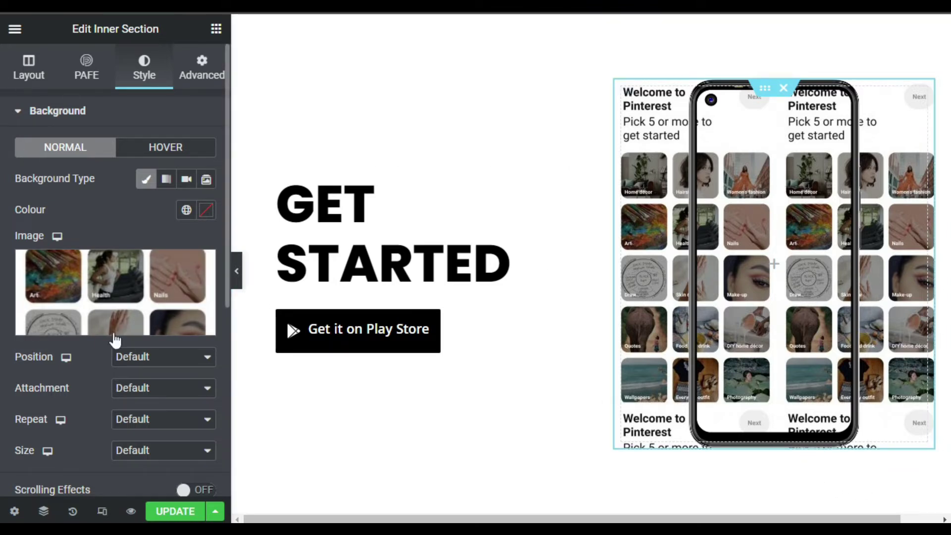
Step: Set the app screenshot background's position to Centre Centre and its repeat option to No-repeat
{"action": "scroll", "coordinate": [140, 320], "scroll_direction": "down", "scroll_amount": 4}
{"action": "left_click", "coordinate": [135, 160]}
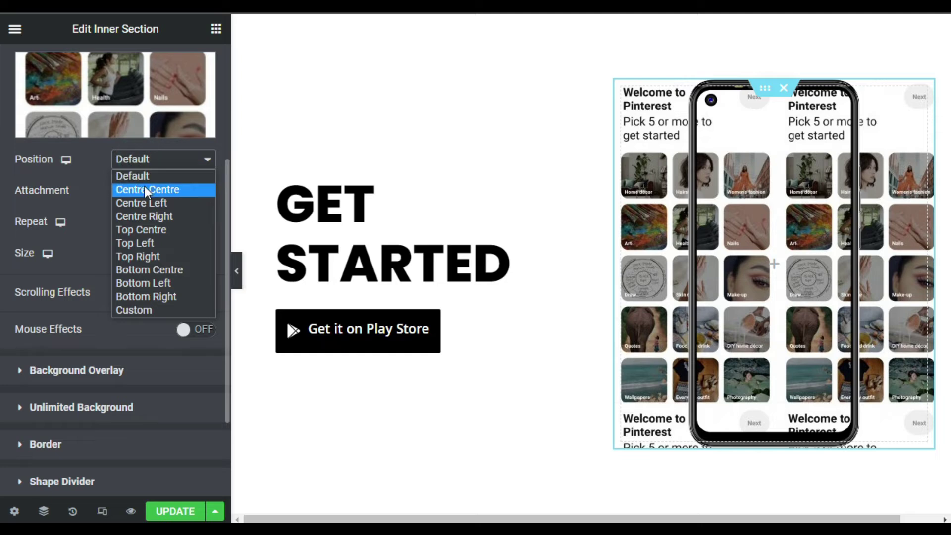
{"action": "left_click", "coordinate": [146, 189]}
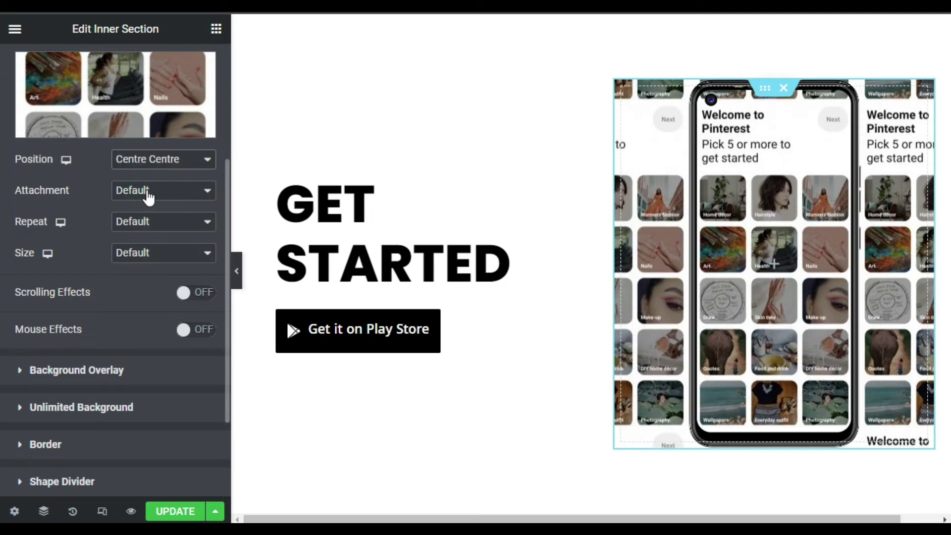
{"action": "left_click", "coordinate": [142, 233]}
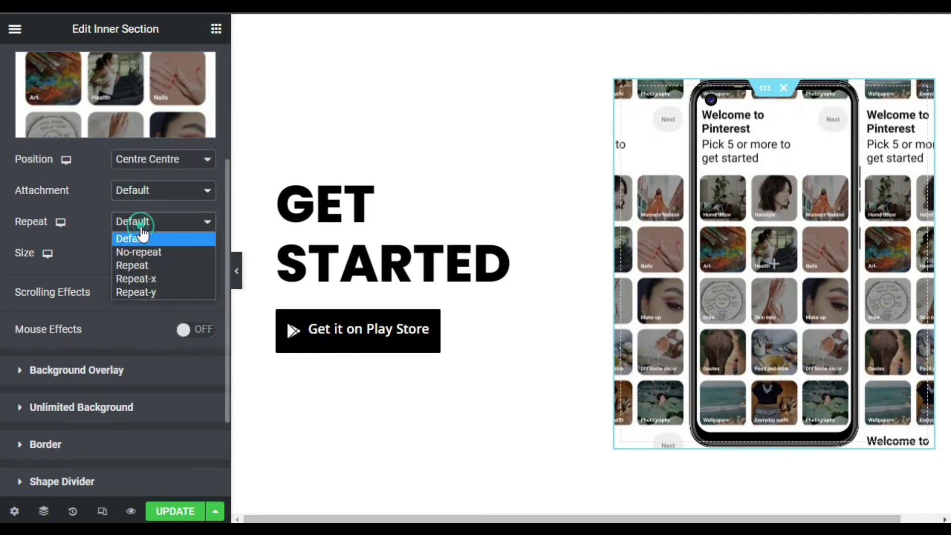
{"action": "left_click", "coordinate": [163, 252]}
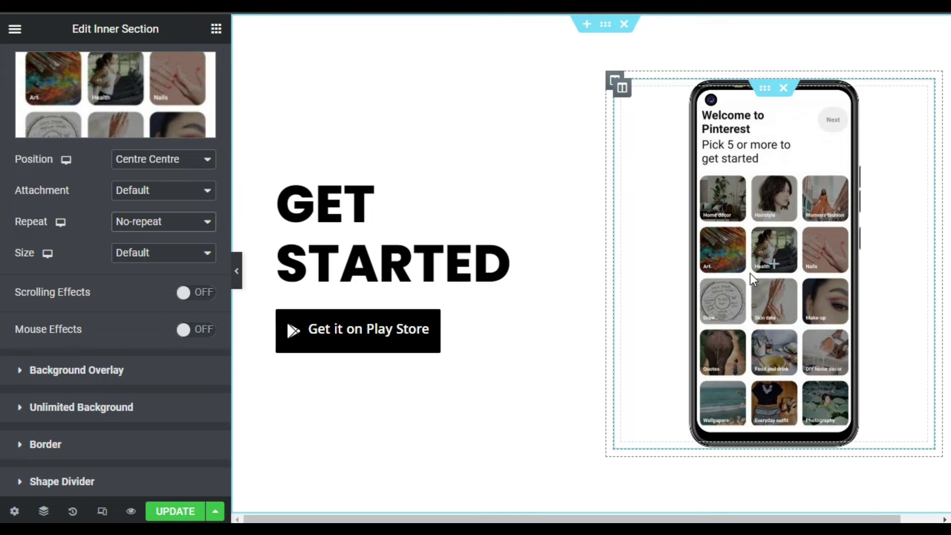
{"action": "scroll", "coordinate": [802, 332], "scroll_direction": "down", "scroll_amount": 1}
{"action": "scroll", "coordinate": [801, 332], "scroll_direction": "up", "scroll_amount": 1}
{"action": "scroll", "coordinate": [177, 313], "scroll_direction": "down", "scroll_amount": 1}
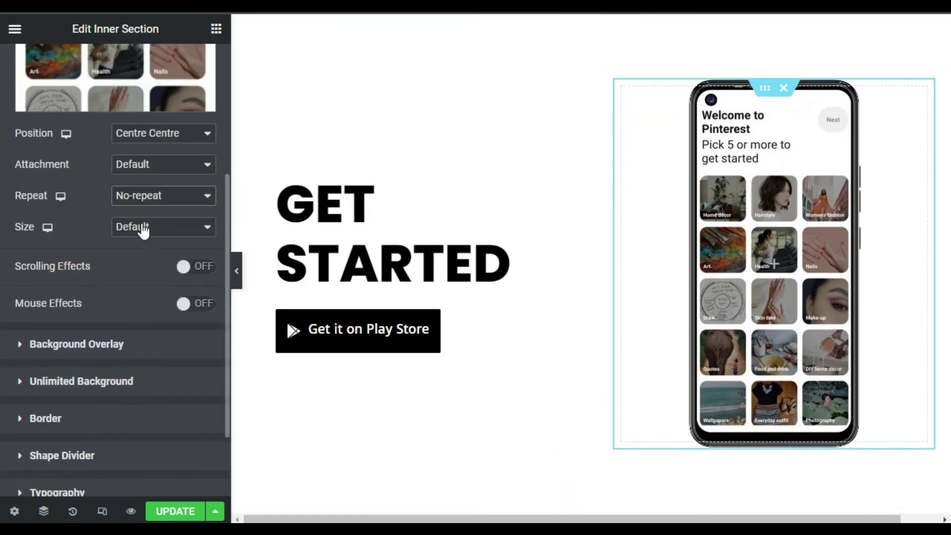
{"action": "scroll", "coordinate": [177, 314], "scroll_direction": "up", "scroll_amount": 2}
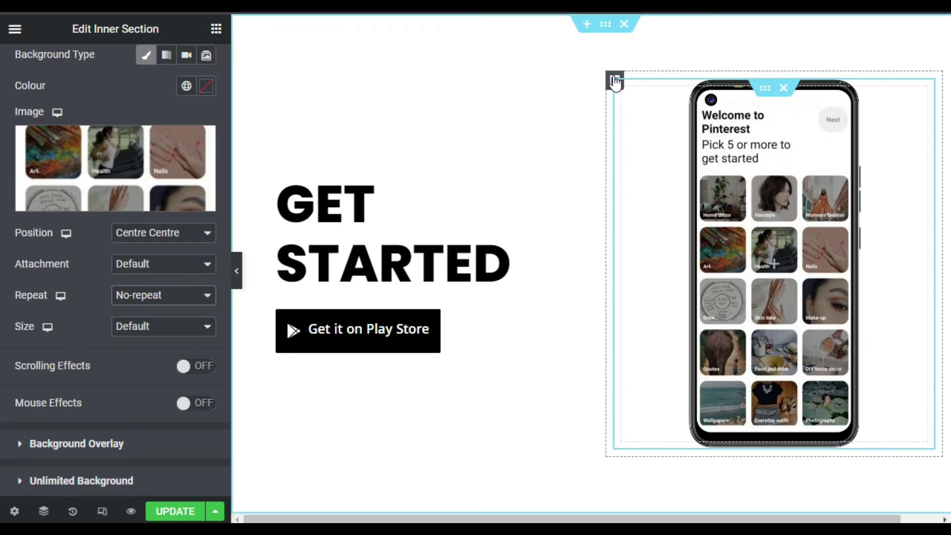
Step: Turn on Mouse Effects in the phone column's motion effects and enable Mouse Track
{"action": "left_click", "coordinate": [614, 80]}
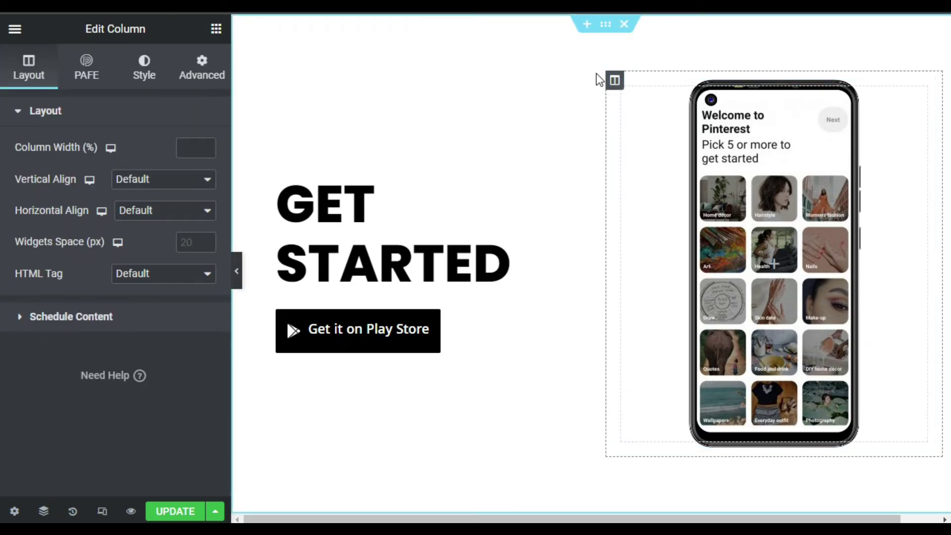
{"action": "left_click", "coordinate": [199, 67]}
{"action": "scroll", "coordinate": [134, 371], "scroll_direction": "down", "scroll_amount": 2}
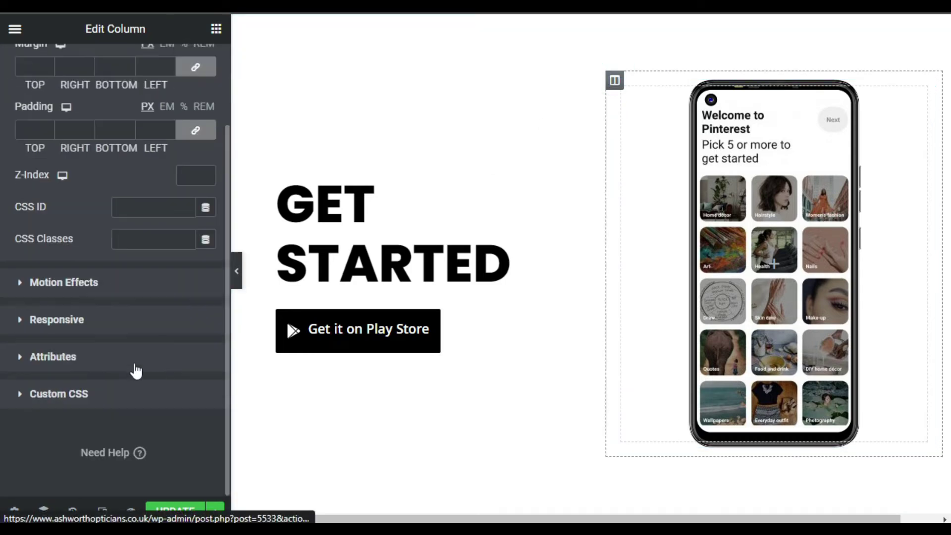
{"action": "left_click", "coordinate": [117, 282]}
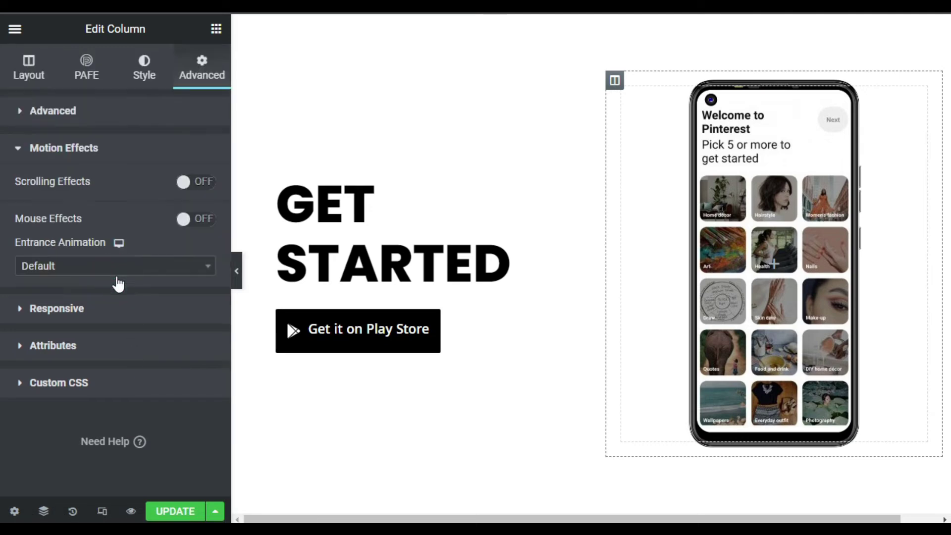
{"action": "left_click", "coordinate": [194, 222]}
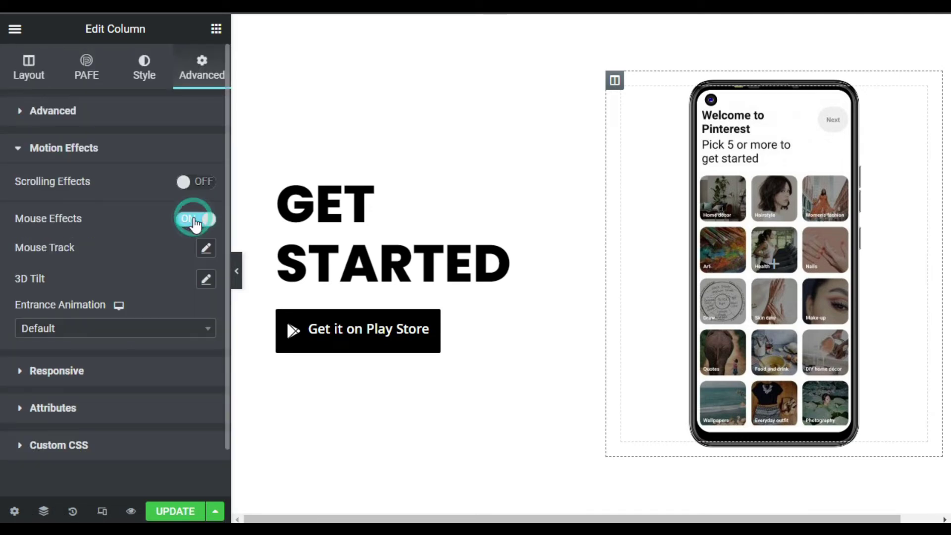
{"action": "left_click", "coordinate": [208, 249]}
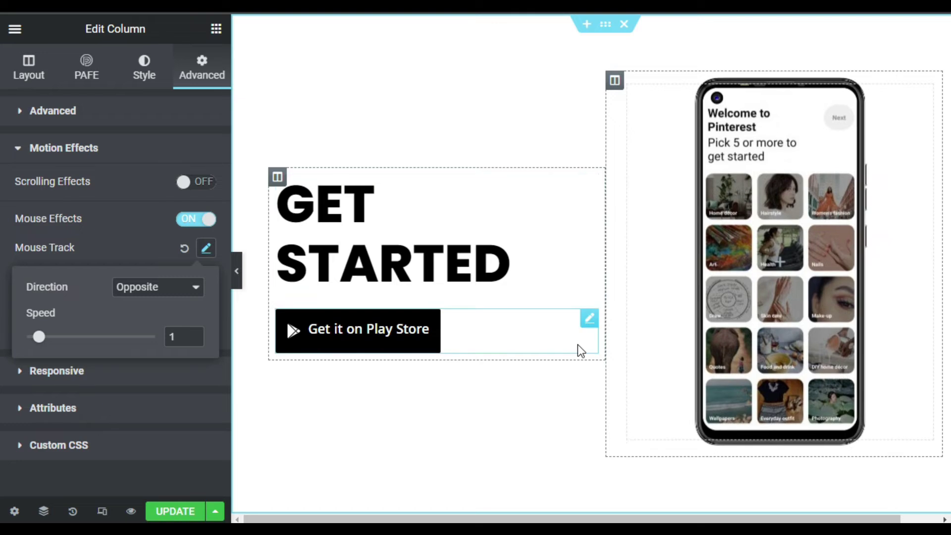
Step: Try the Direct direction for the column's Mouse Track effect, and return the direction to Opposite
{"action": "left_click", "coordinate": [121, 288]}
{"action": "left_click", "coordinate": [127, 316]}
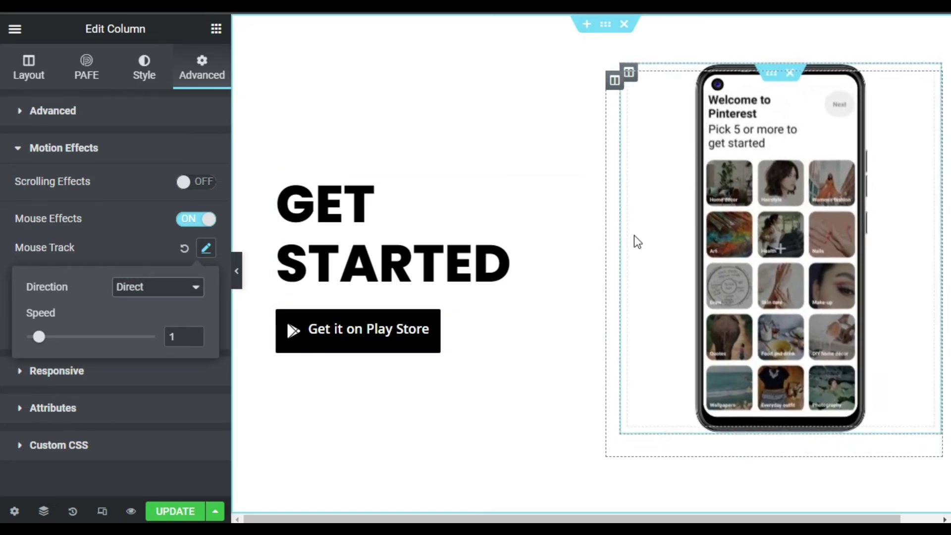
{"action": "left_click", "coordinate": [158, 288]}
{"action": "left_click", "coordinate": [178, 306]}
{"action": "left_click", "coordinate": [103, 242]}
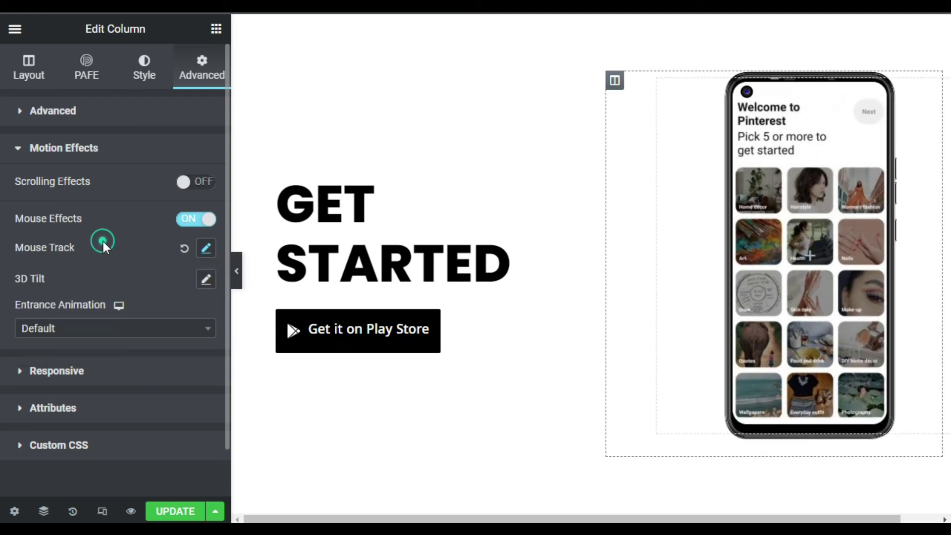
Step: Enable the phone column's 3D Tilt effect with direction Direct and speed 4
{"action": "left_click", "coordinate": [206, 279]}
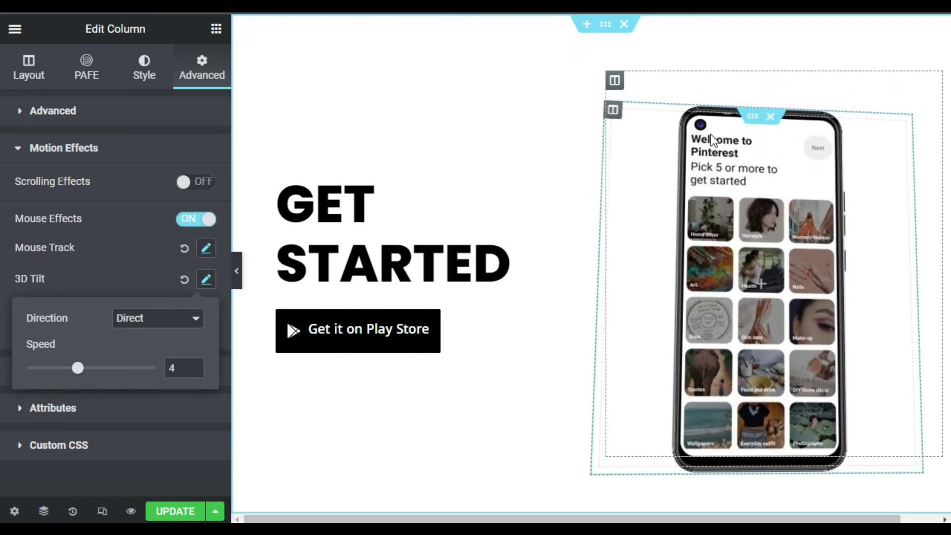
{"action": "left_click", "coordinate": [118, 259]}
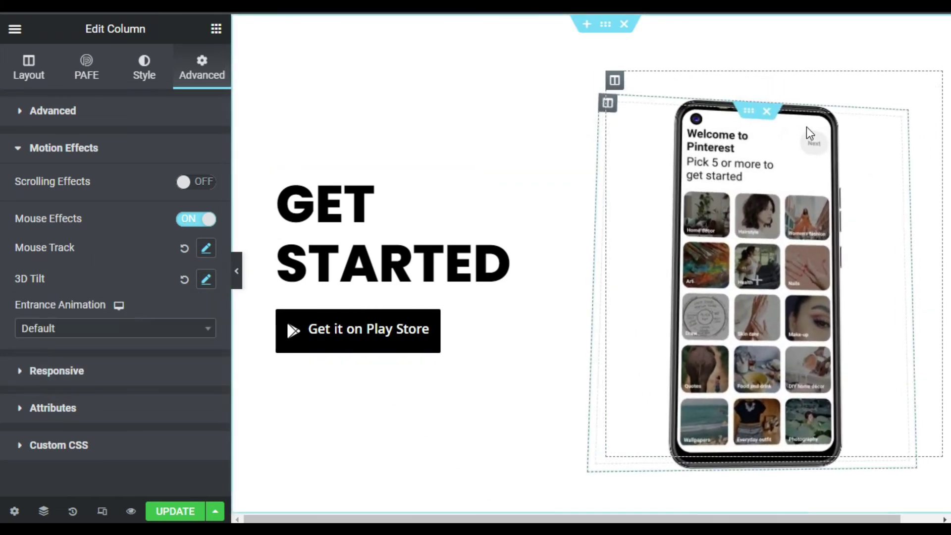
Step: Turn on Mouse Effects for the inner section's app screenshot background and enable Mouse Track with its preset Opposite direction
{"action": "left_click", "coordinate": [751, 112]}
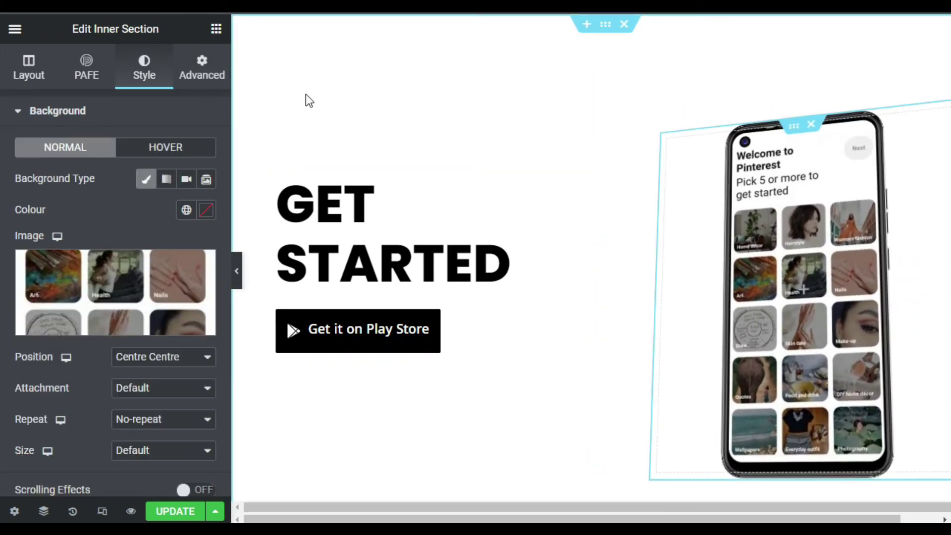
{"action": "scroll", "coordinate": [84, 379], "scroll_direction": "down", "scroll_amount": 4}
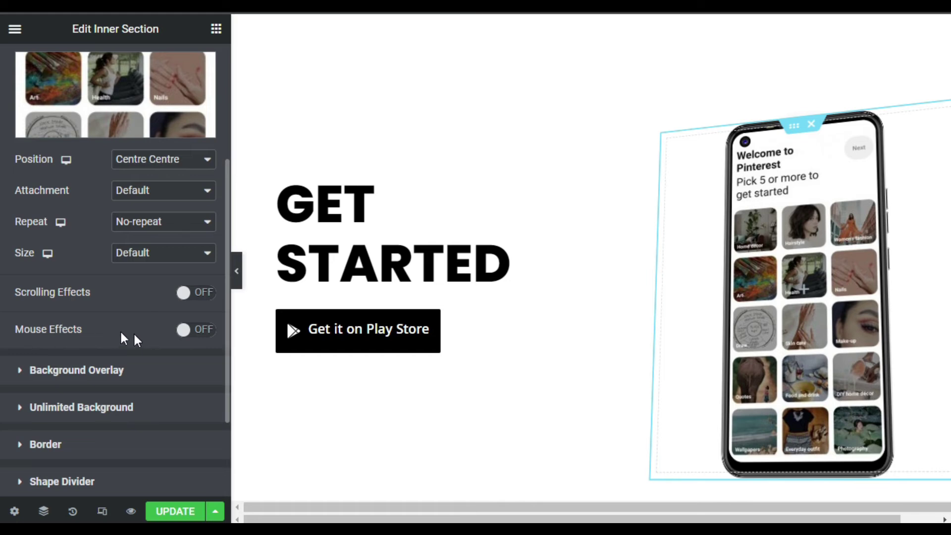
{"action": "left_click", "coordinate": [200, 329]}
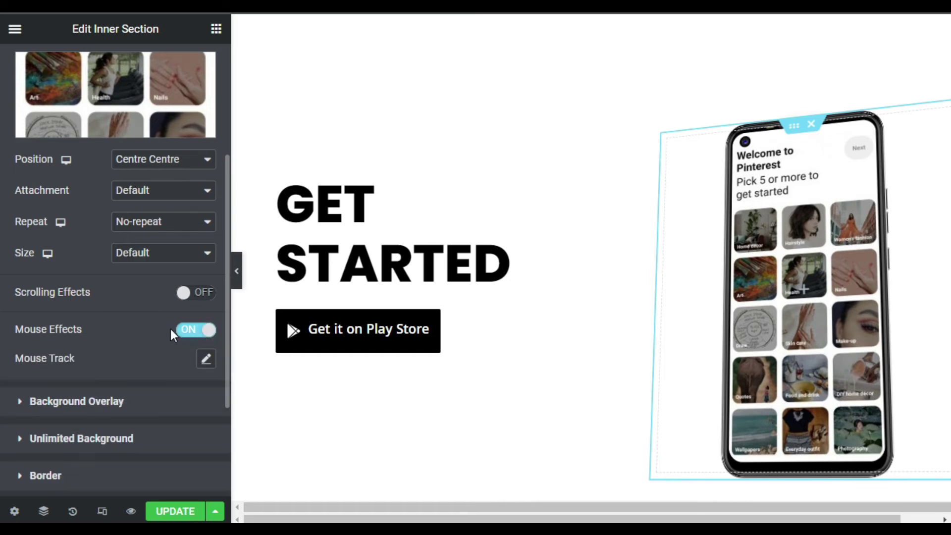
{"action": "left_click", "coordinate": [206, 360]}
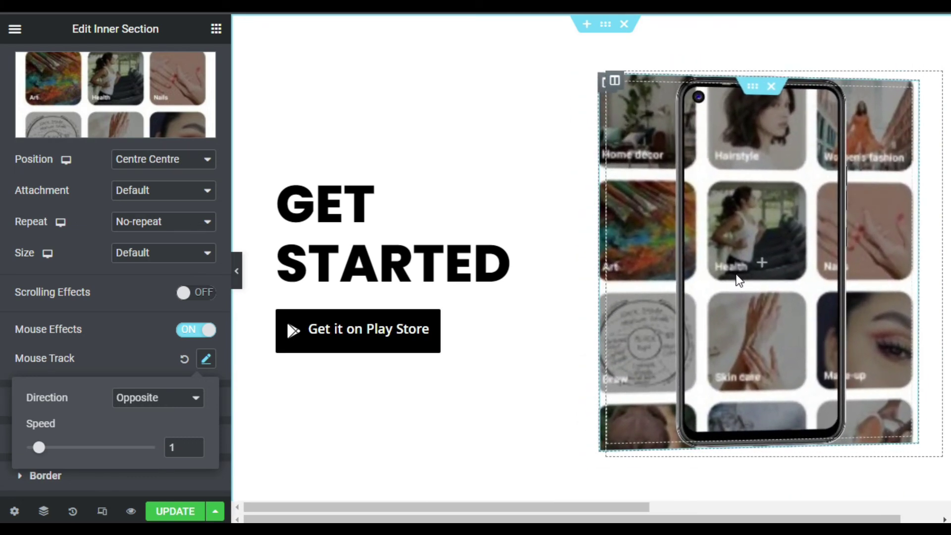
{"action": "left_click", "coordinate": [79, 269]}
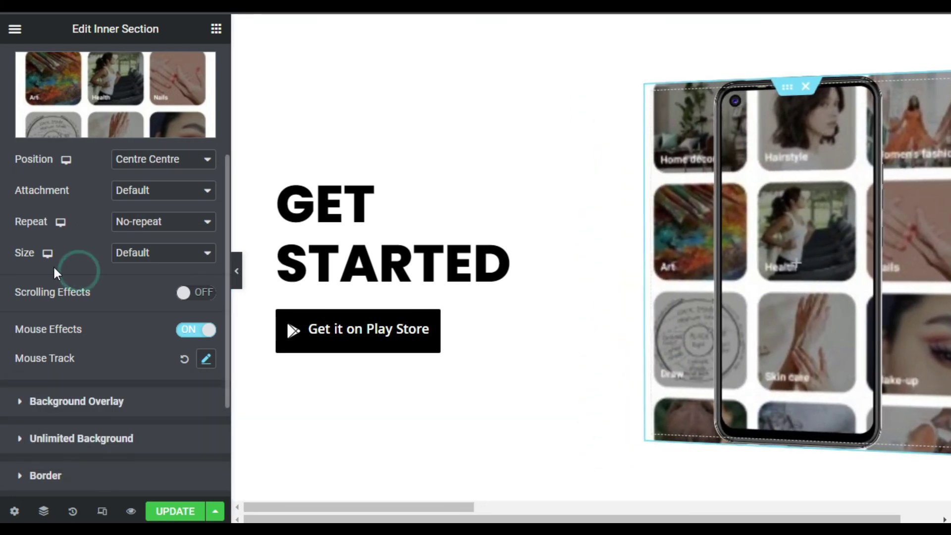
Step: Set the app screenshot background to a custom size with a width of 210 px, and update the page
{"action": "left_click", "coordinate": [167, 257]}
{"action": "left_click", "coordinate": [194, 323]}
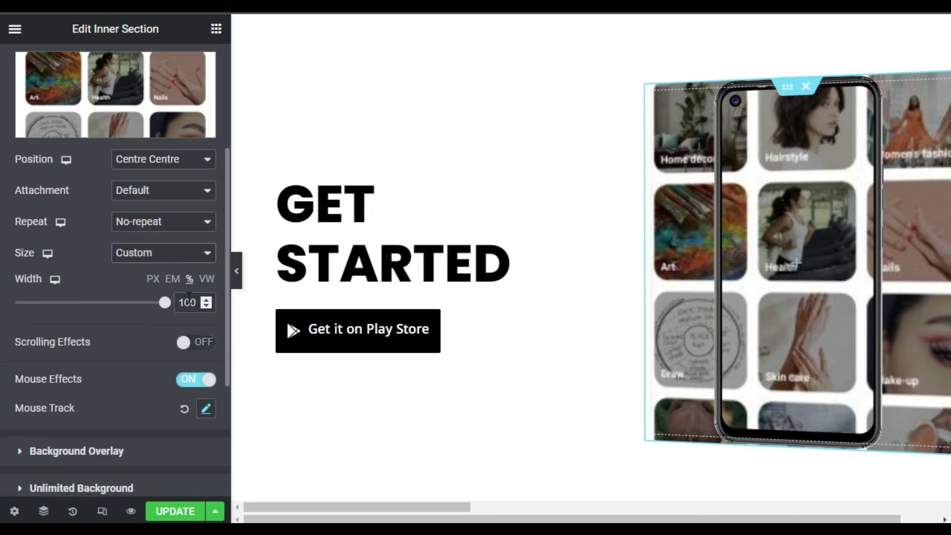
{"action": "double_click", "coordinate": [187, 302]}
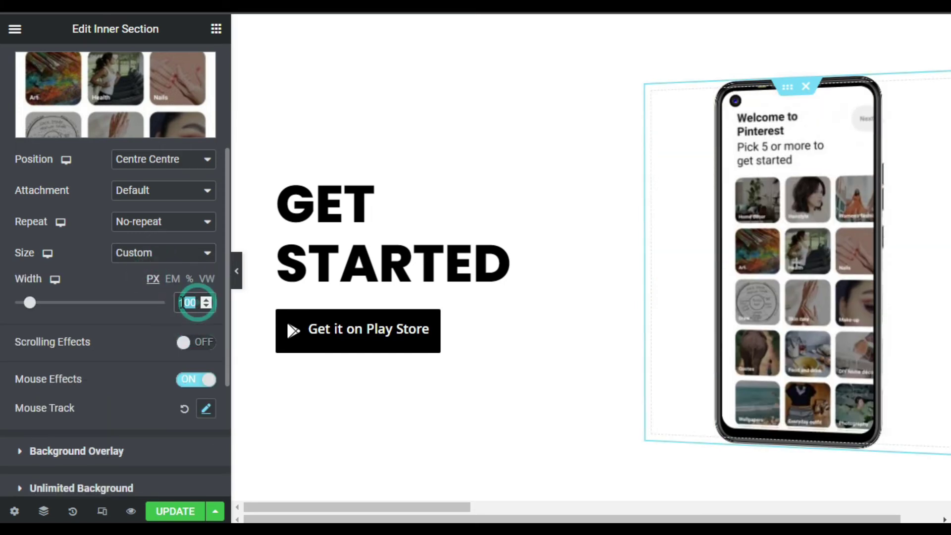
{"action": "type", "text": "260"}
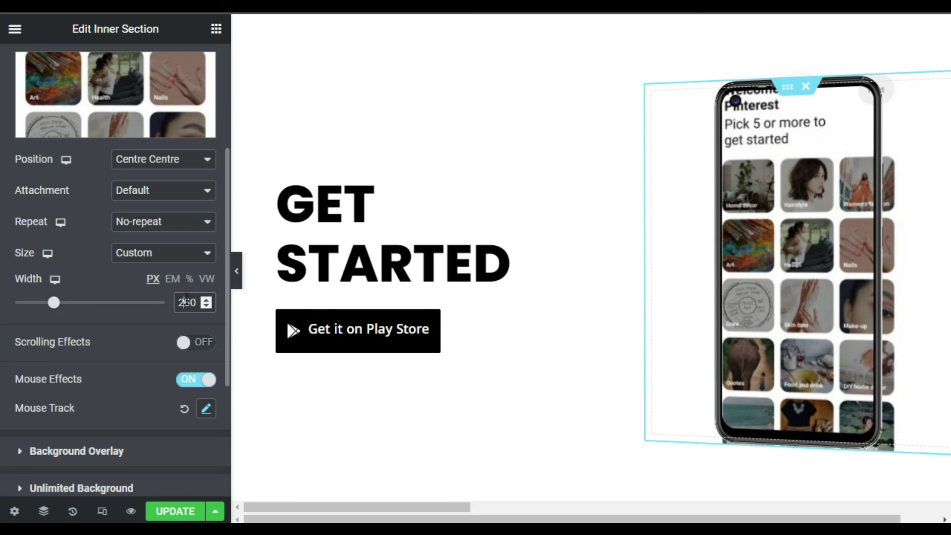
{"action": "type", "text": "10"}
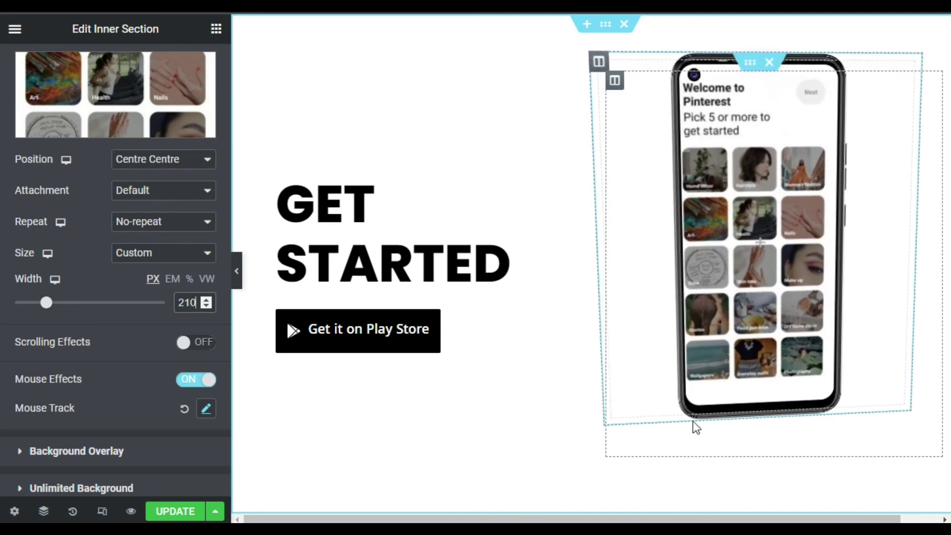
{"action": "left_click", "coordinate": [182, 515]}
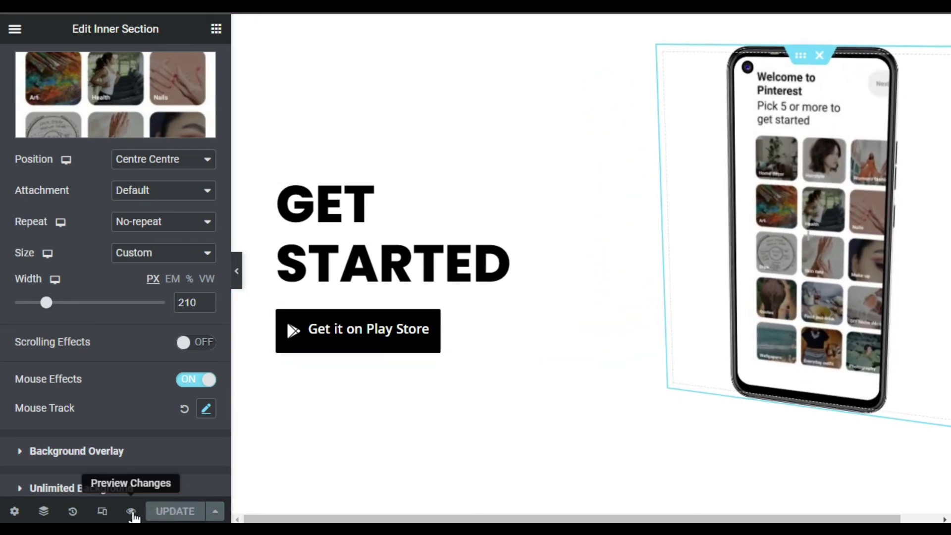